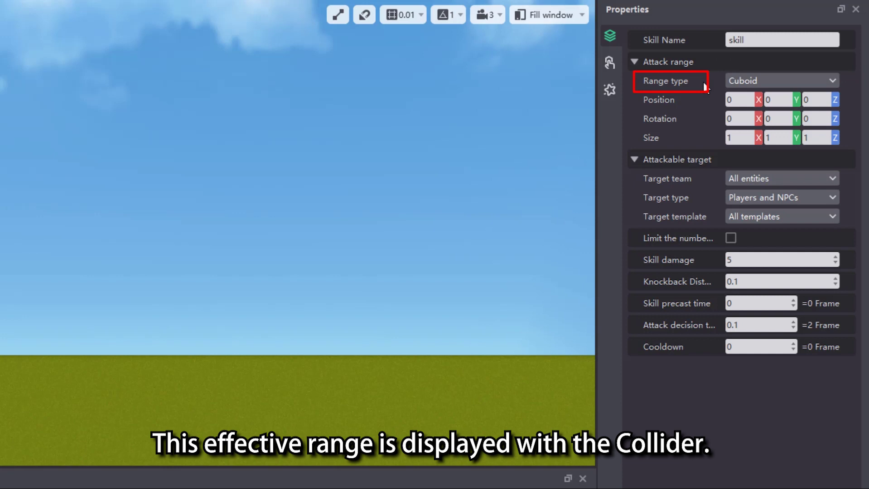
Try the Sphere and Capsule collider types for the skill's attack range, and settle on Cylinder.
click(799, 82)
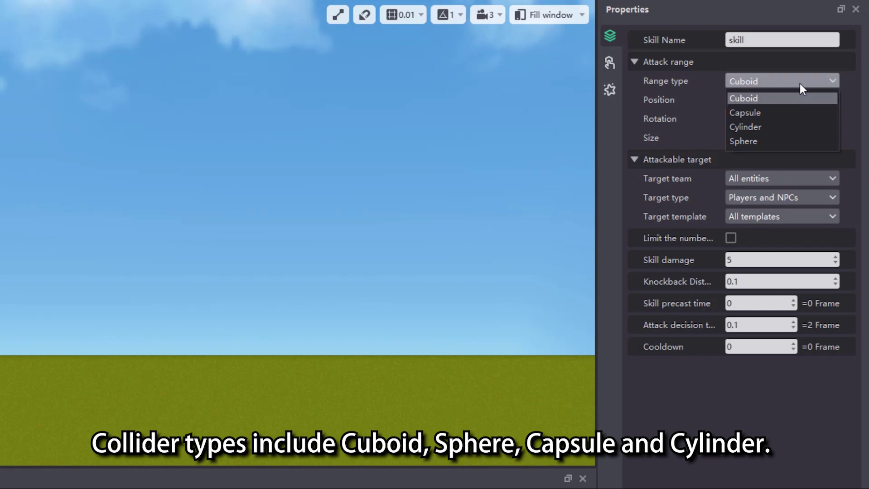
click(799, 84)
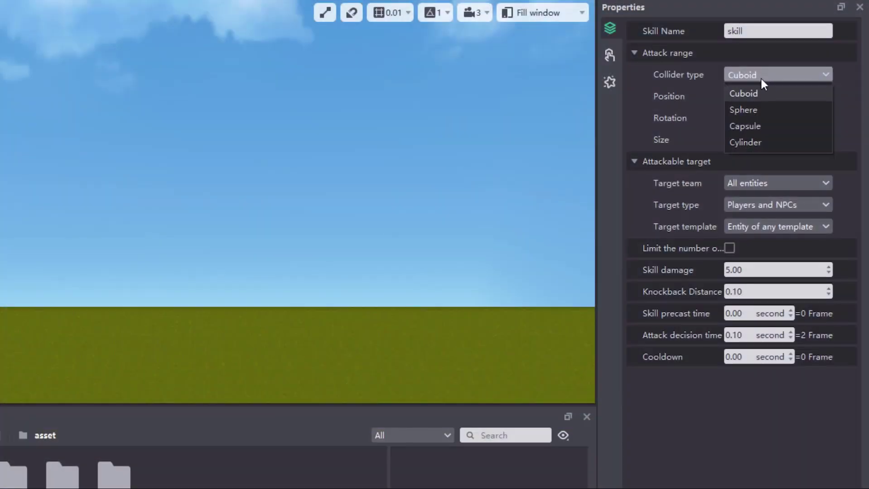
click(755, 109)
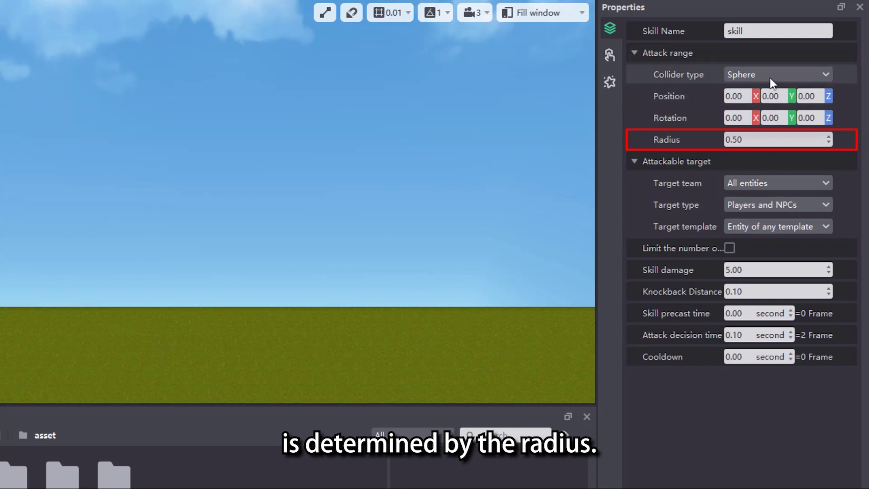
click(770, 78)
click(761, 126)
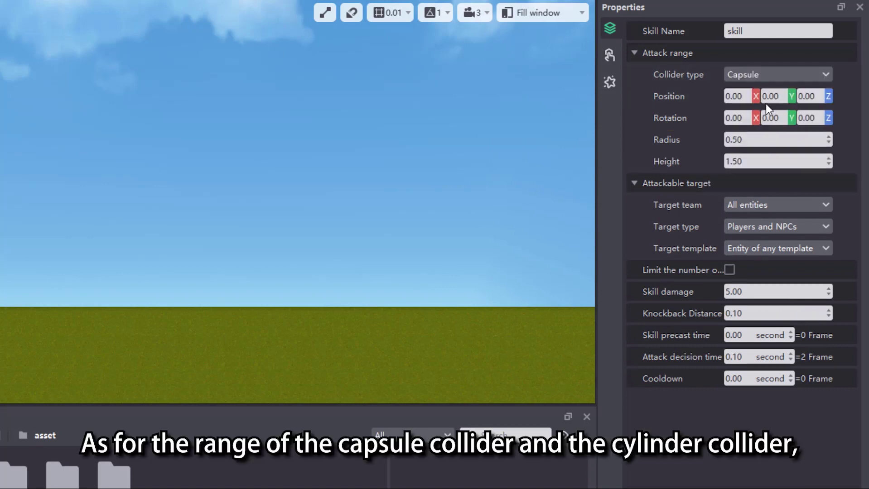
click(767, 76)
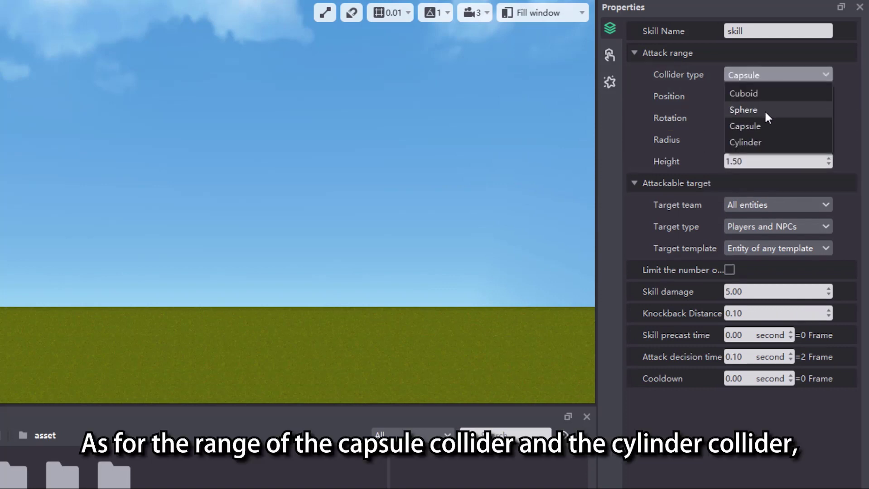
click(766, 142)
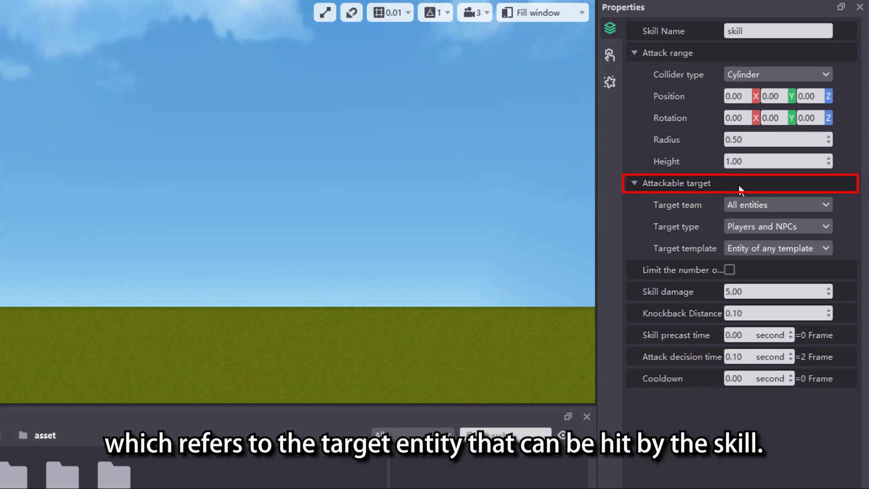
Review the target team options for the skill and choose entities from the designated team.
click(774, 204)
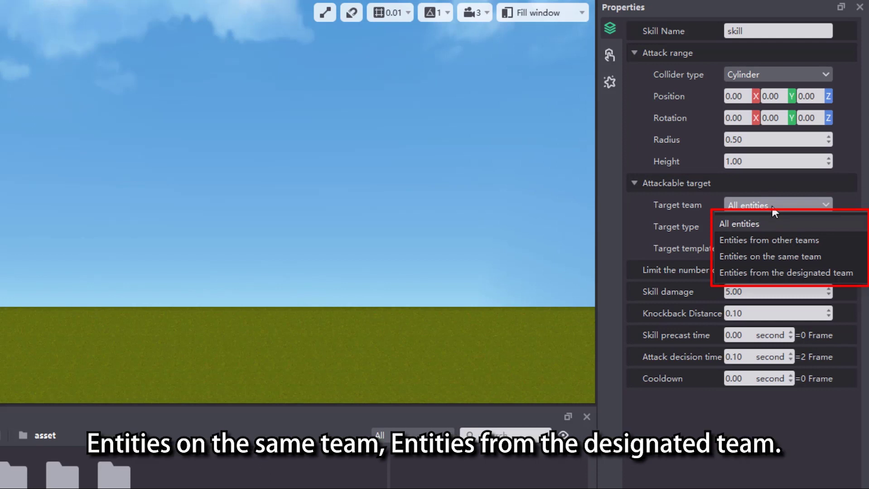
click(751, 207)
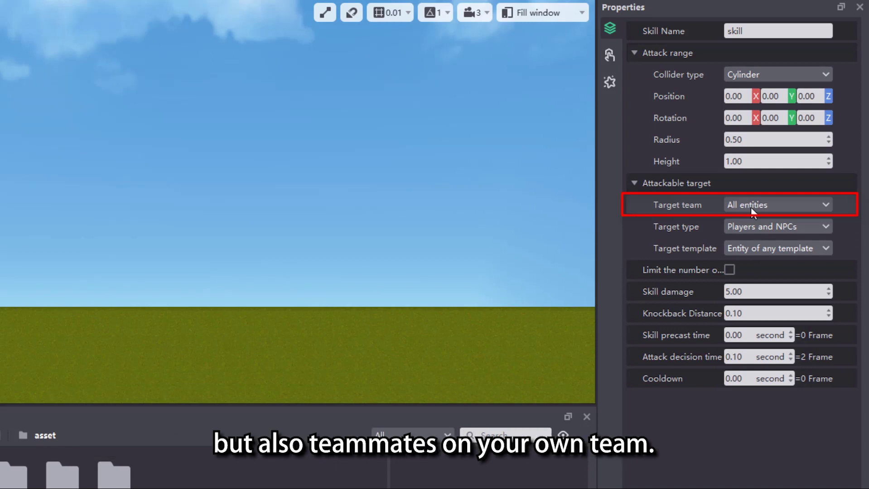
click(751, 207)
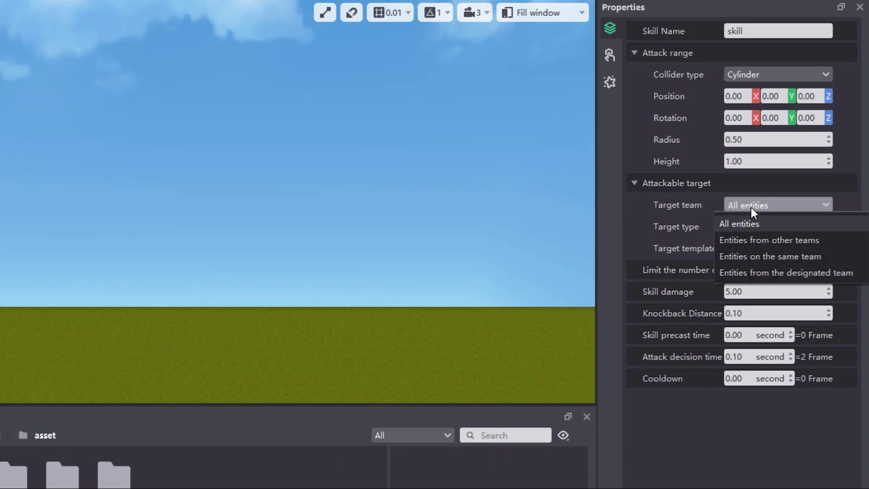
click(763, 270)
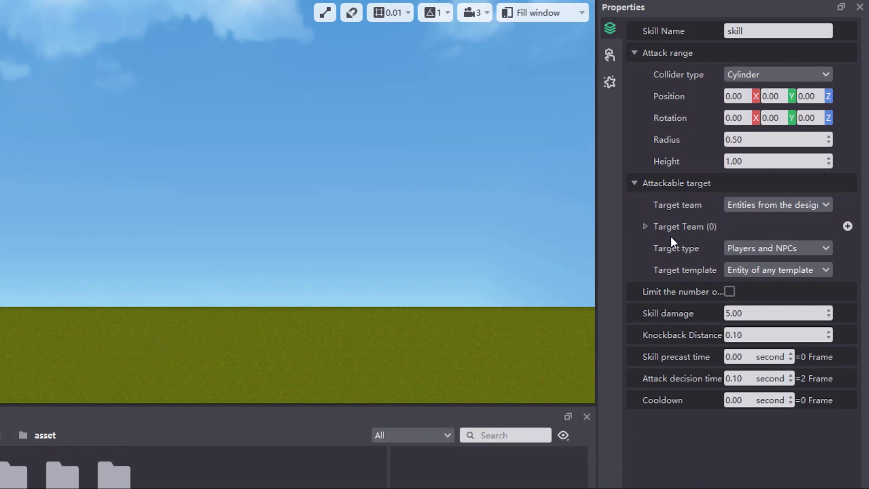
Add four entries to the skill's Target Team list.
click(848, 228)
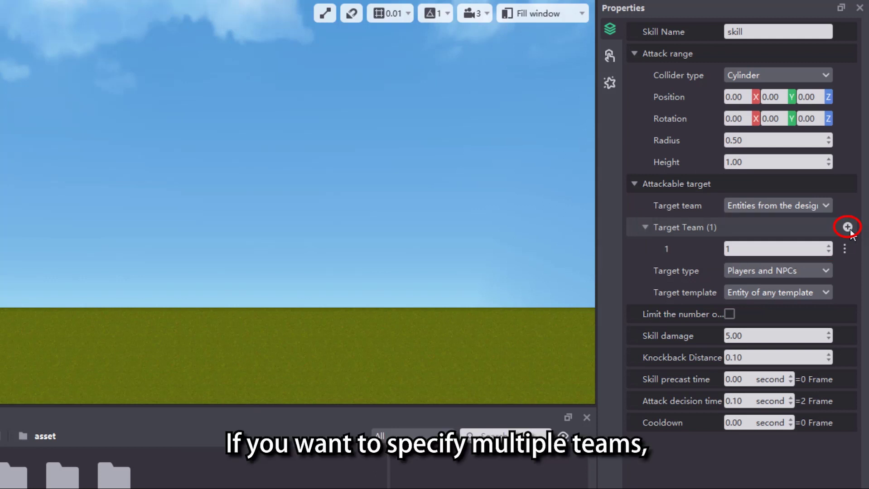
click(848, 228)
click(850, 229)
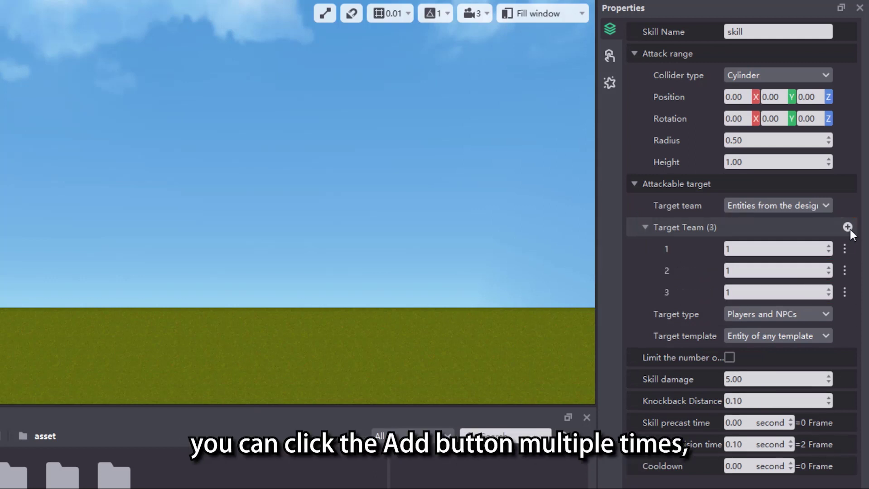
click(850, 229)
Set the team IDs of the second, third and fourth target team entries to 2, 3 and 4.
double_click(795, 269)
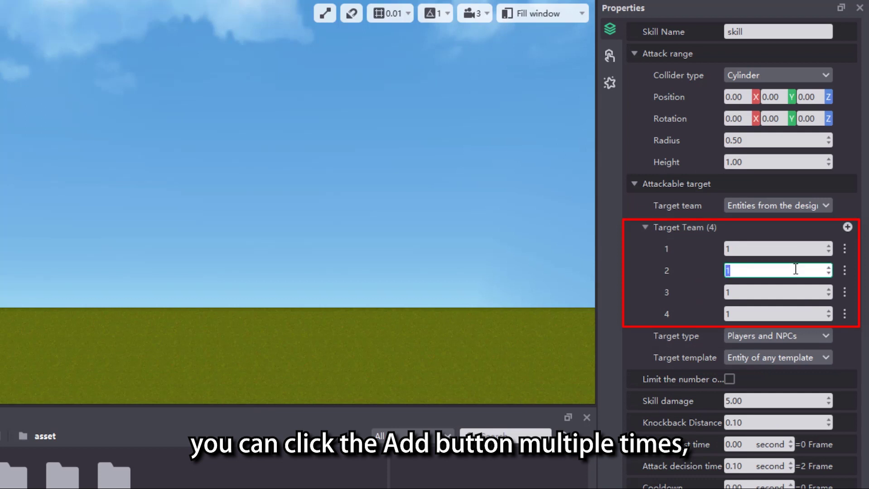
text(2)
double_click(784, 292)
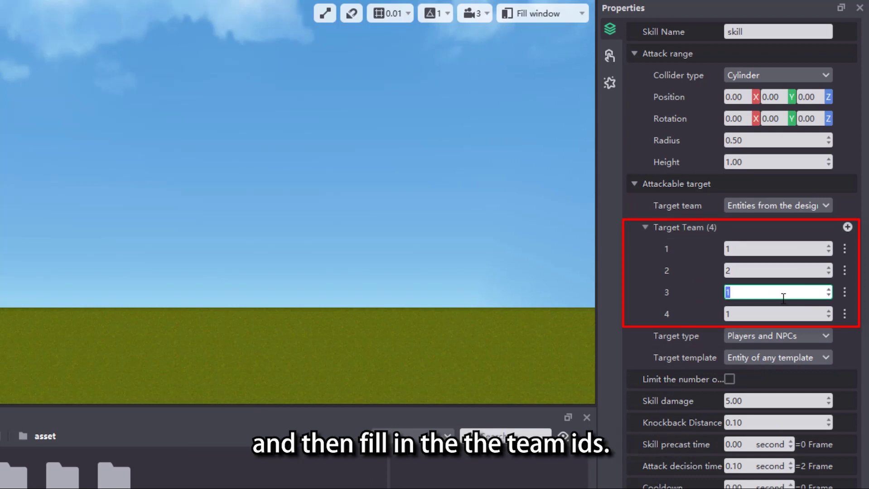
text(3)
double_click(771, 314)
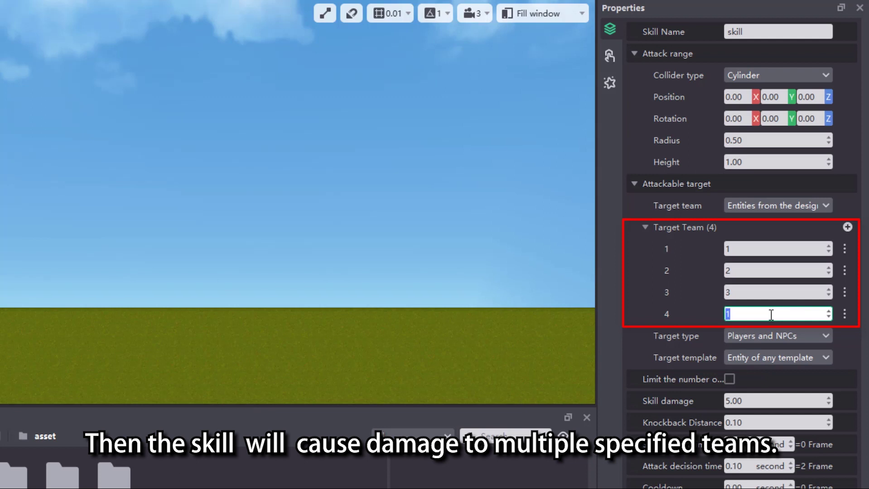
text(4)
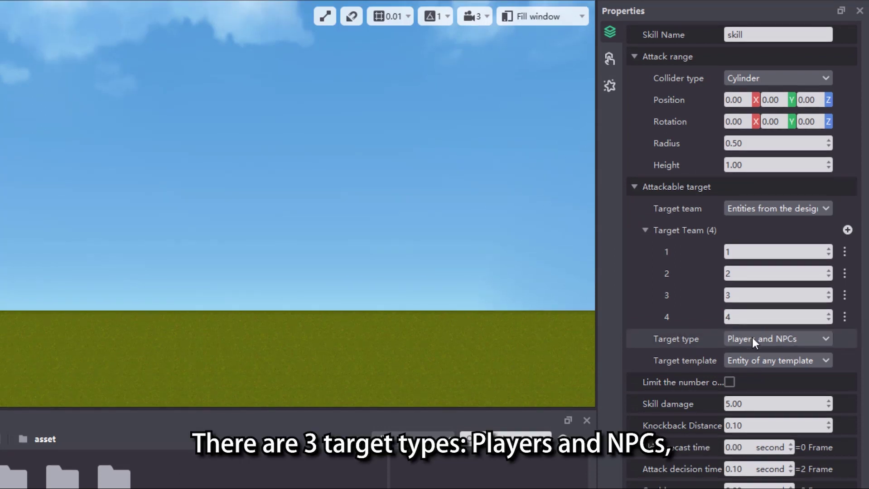
Review the target type options, and set the target template to Entity of designated template.
click(760, 340)
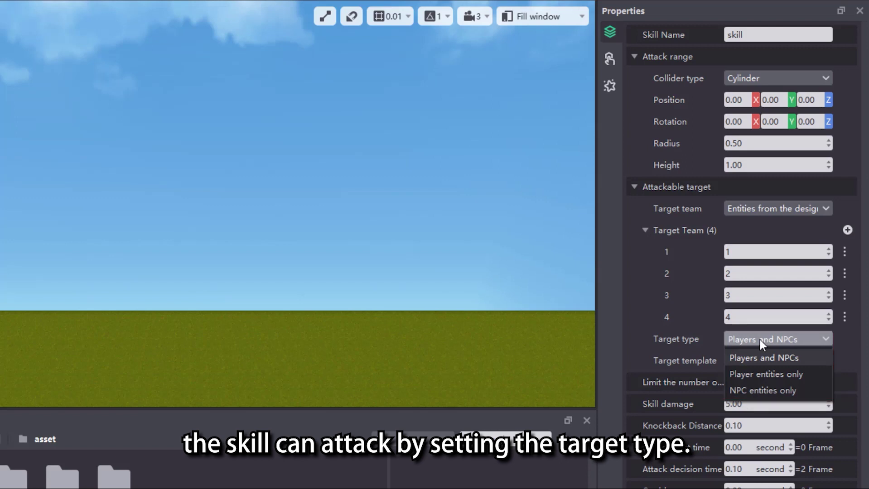
click(760, 340)
click(733, 361)
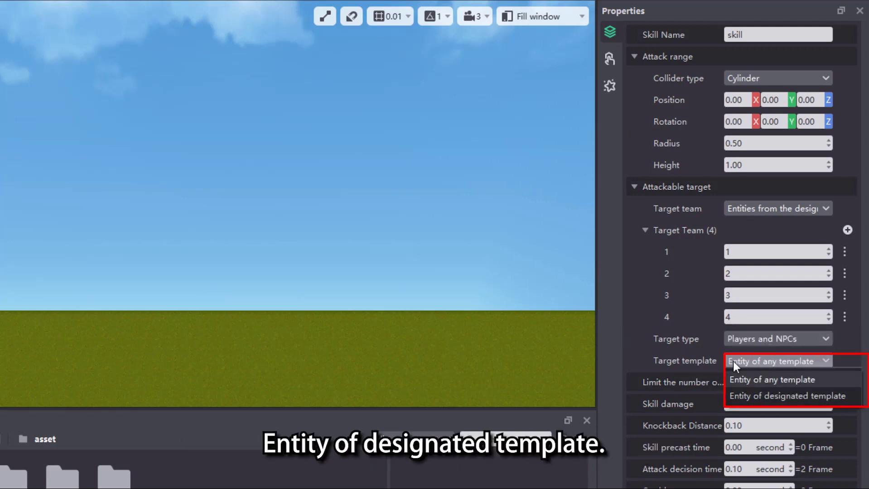
click(752, 396)
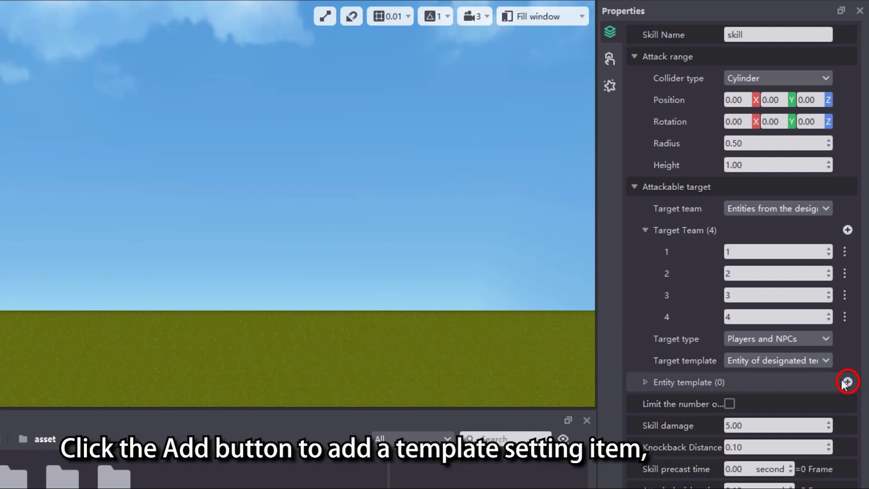
Add one entry to the entity template list and assign the Player template to it.
click(847, 383)
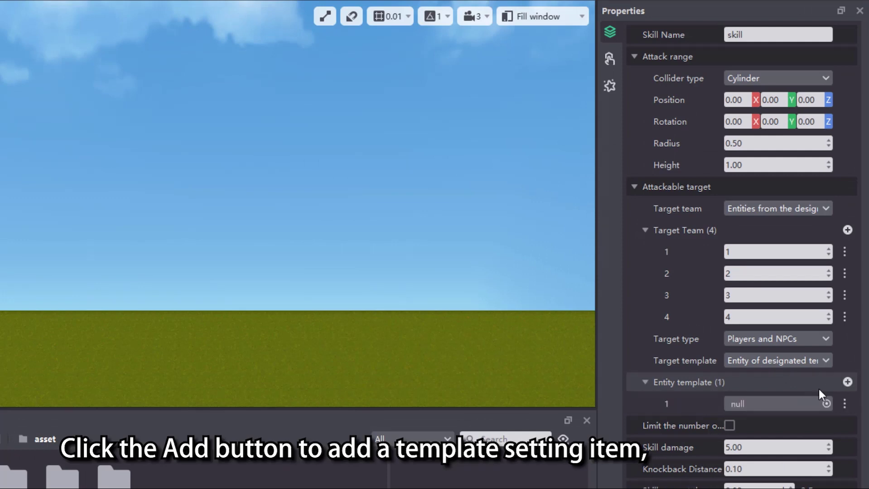
click(804, 399)
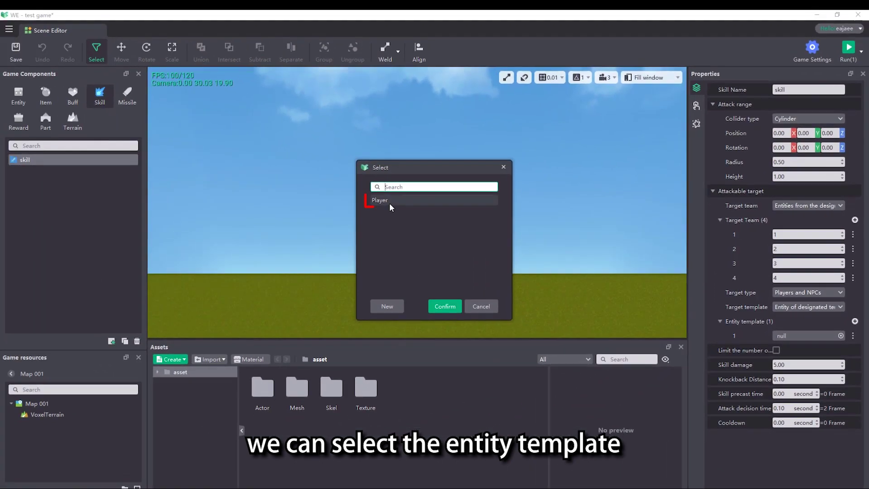
click(153, 203)
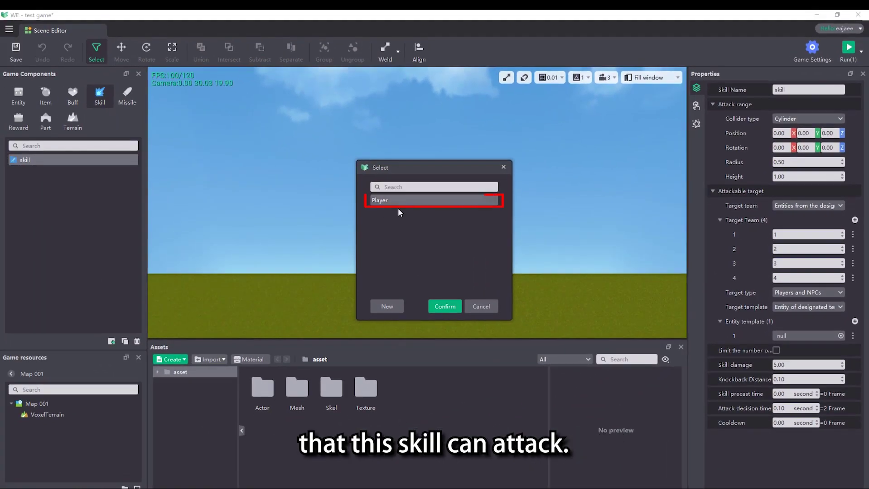
click(444, 308)
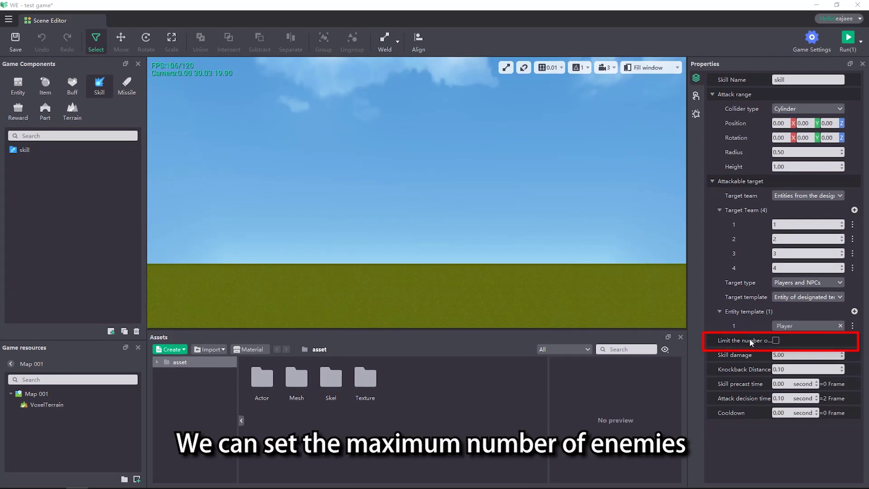
Enable the limit on the number of enemies the skill can hit, with a maximum of 5.
click(776, 341)
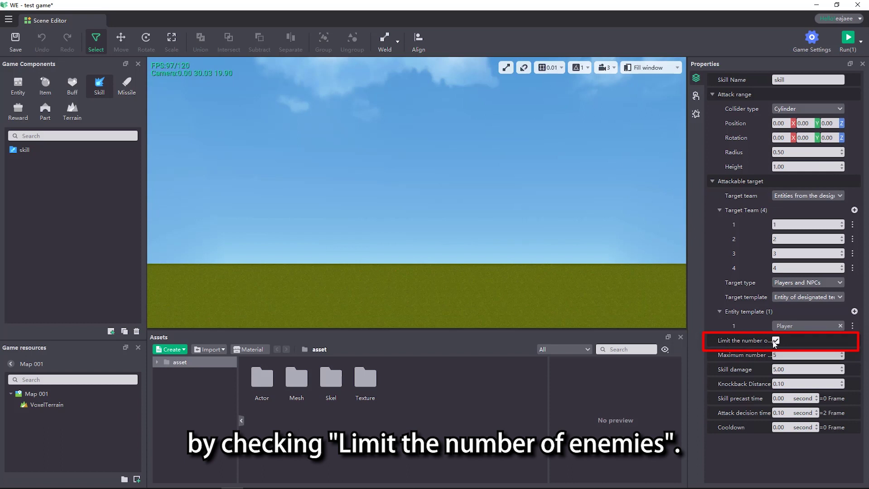
click(802, 355)
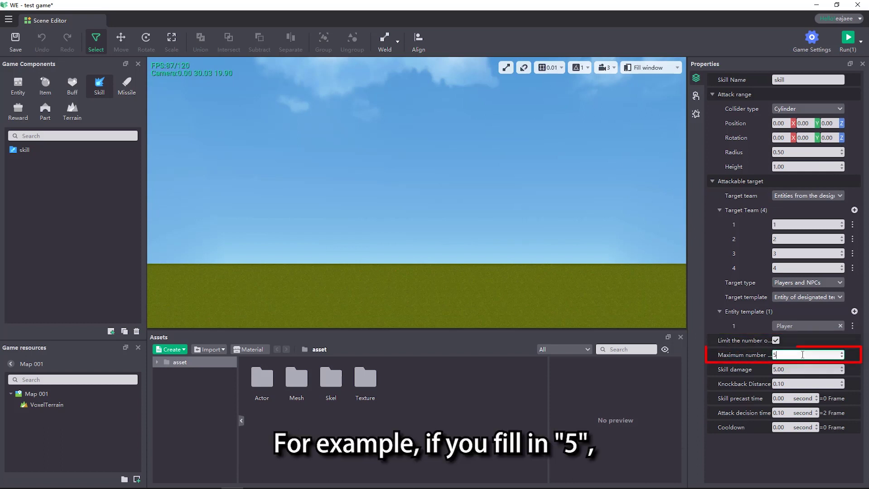
text(5)
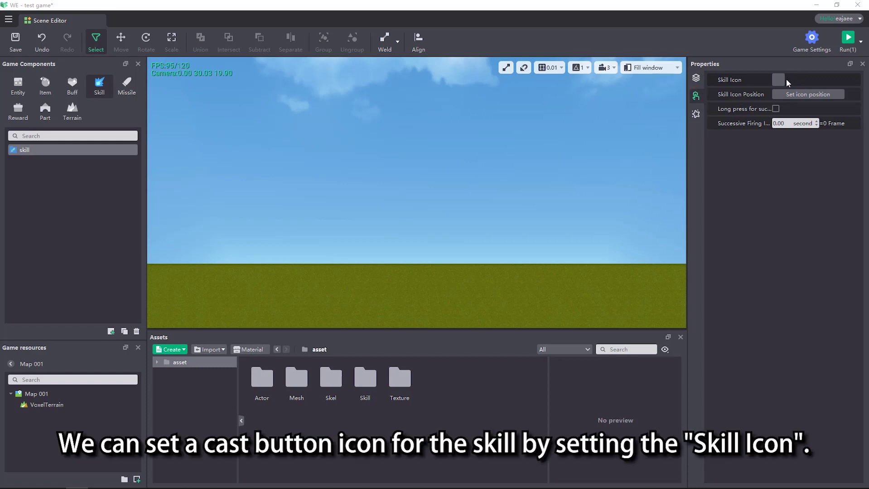
Assign skill.png from the Skill asset folder as the skill icon.
click(783, 80)
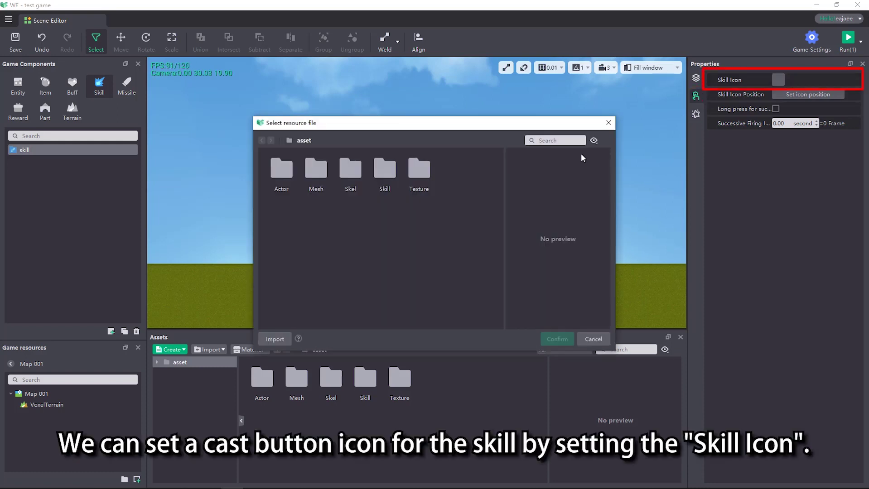
double_click(381, 190)
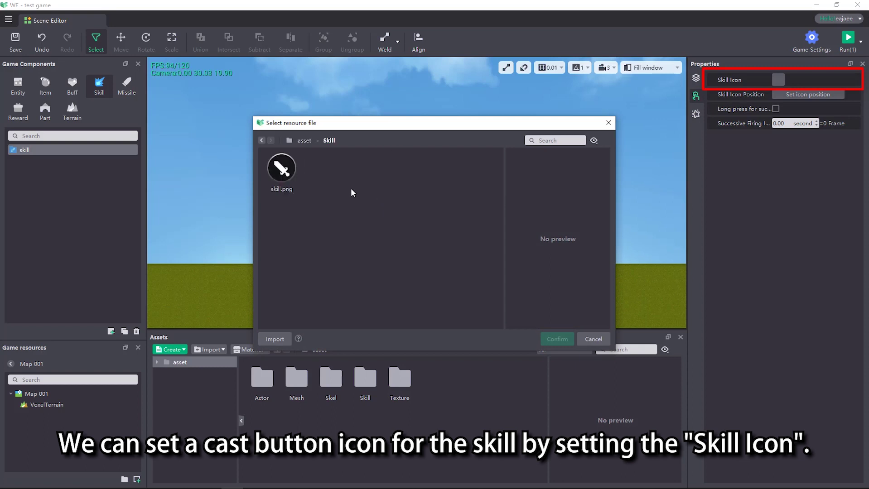
click(287, 176)
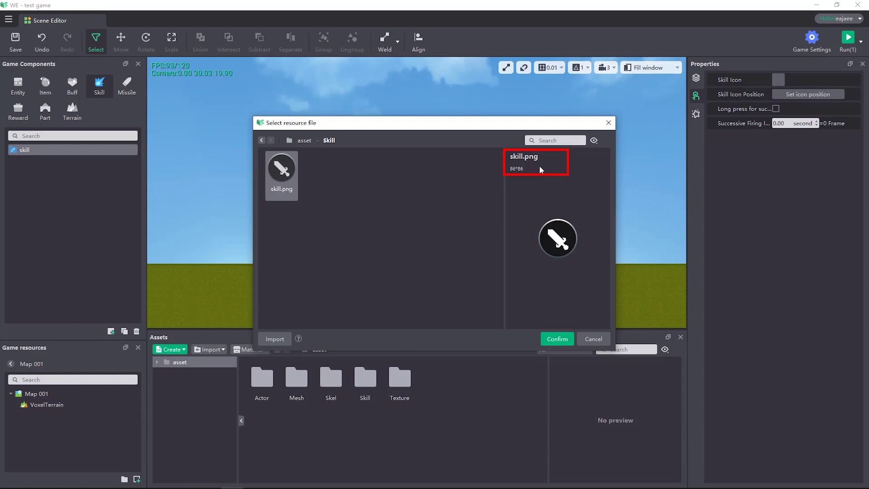
click(562, 340)
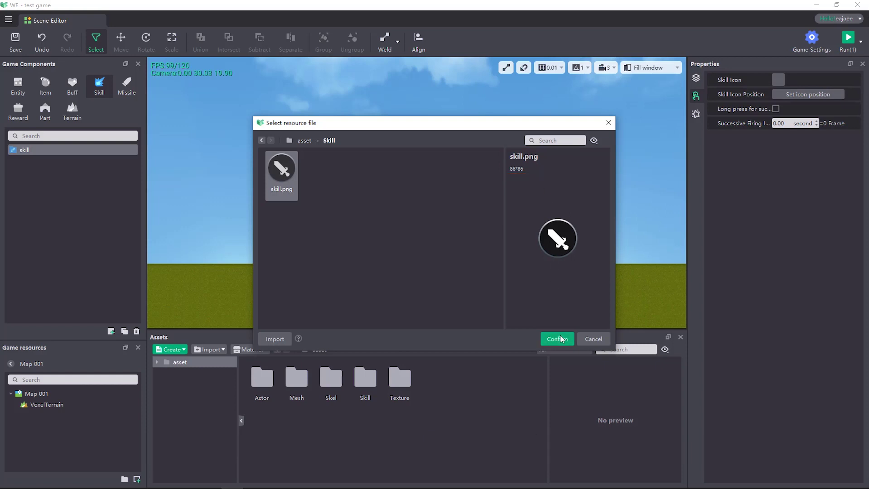
Position the skill icon in the slot diagonally above the jump control, and enable the long-press option for successive firing.
click(786, 94)
click(492, 247)
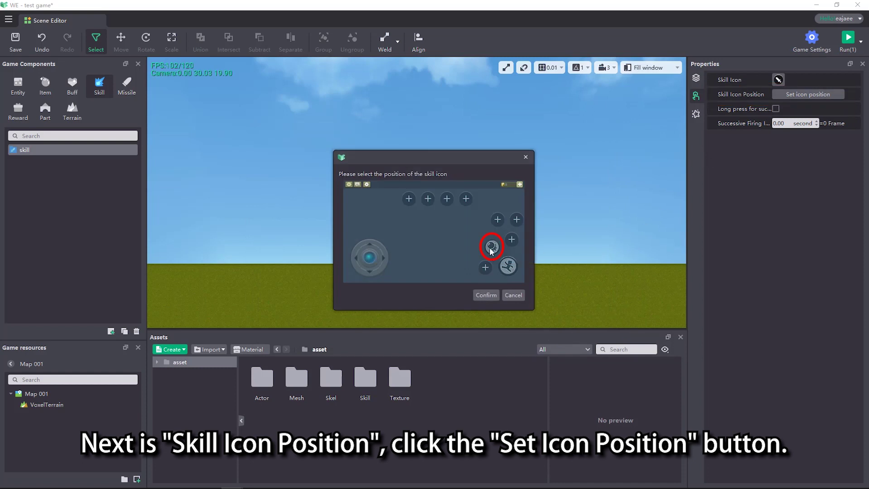
click(486, 296)
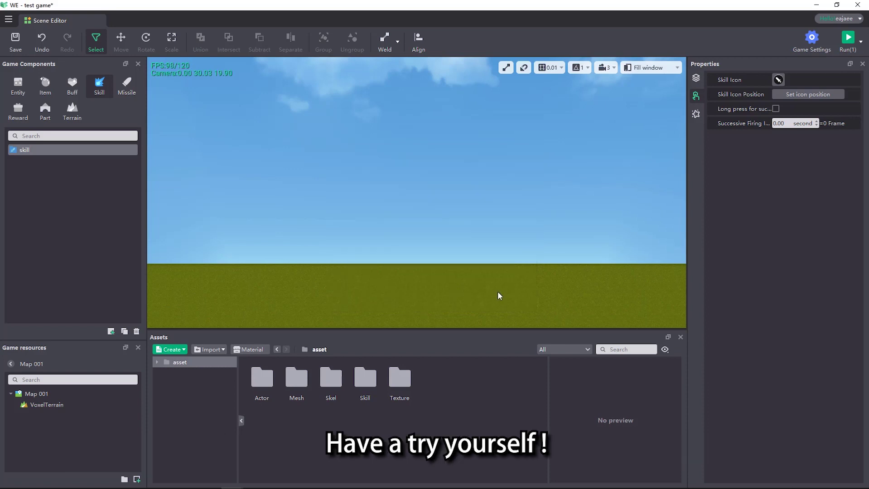
click(775, 110)
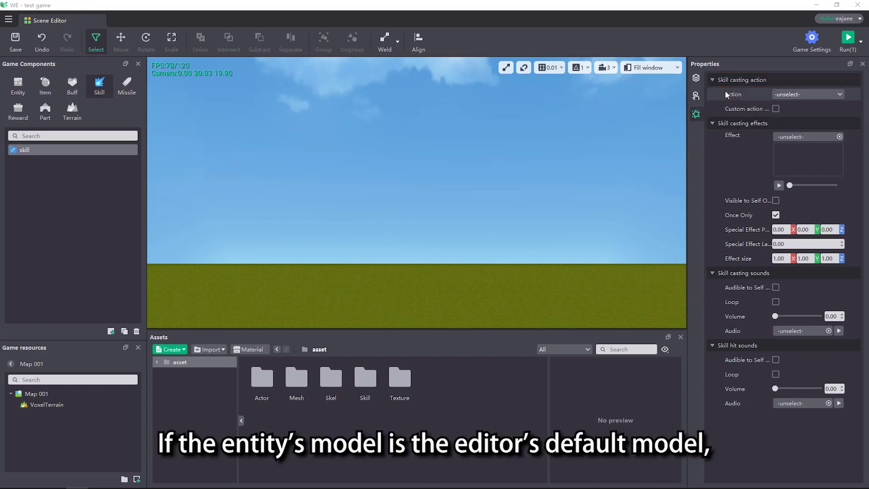
View the actions available for the skill casting action.
click(838, 94)
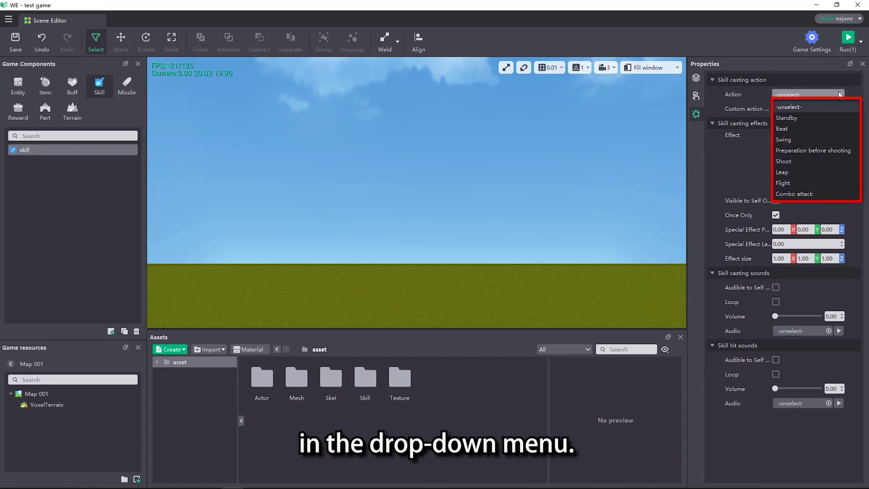
click(839, 93)
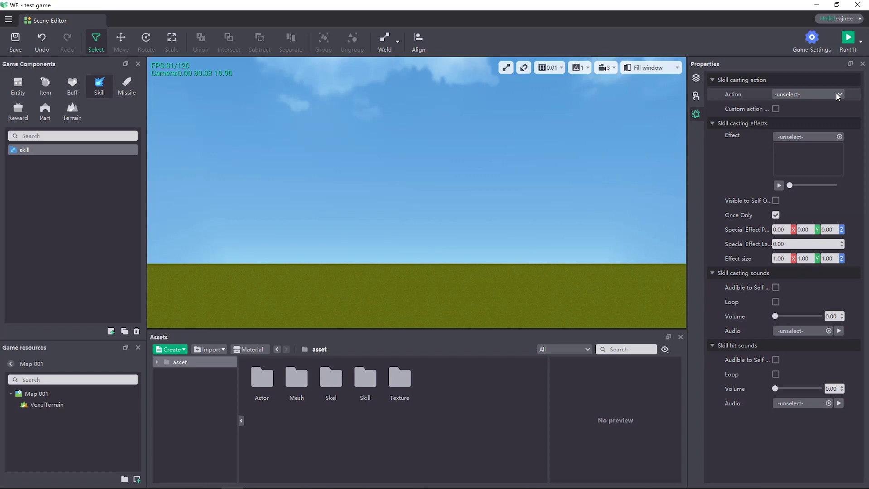
Open a character's actor file from the Actor assets and select the name of its aim1 action for copying.
double_click(262, 380)
double_click(262, 380)
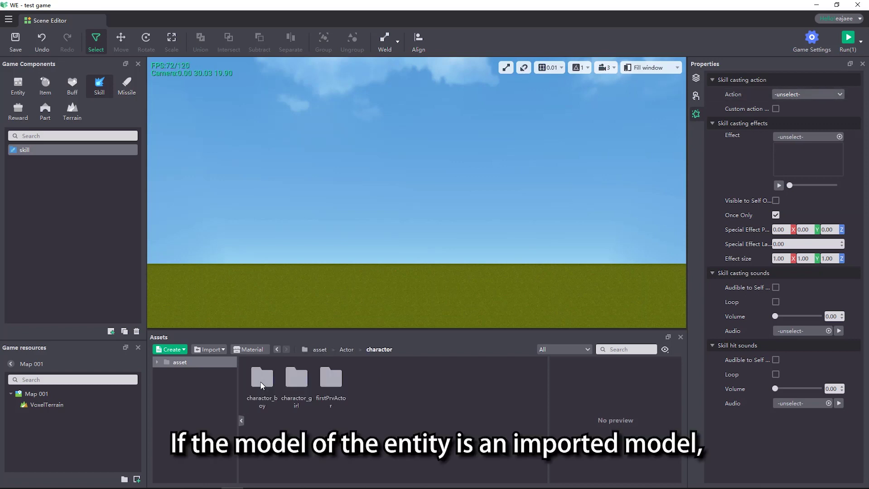
double_click(310, 390)
double_click(466, 382)
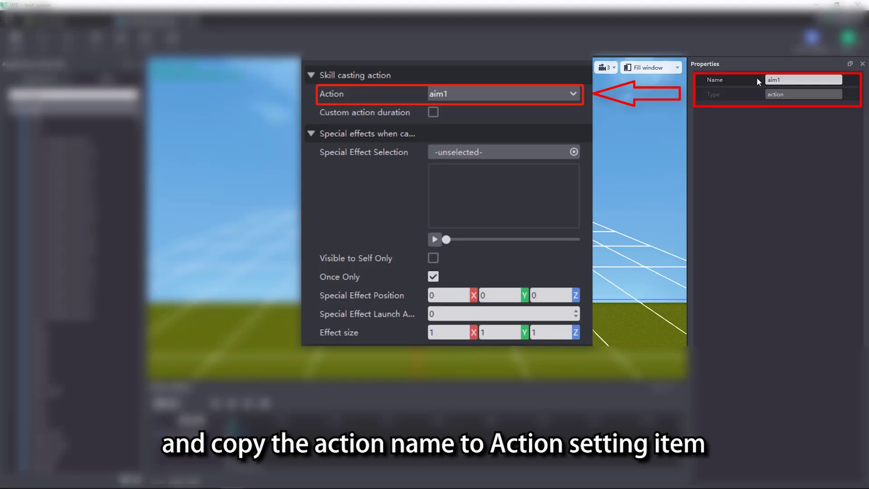
click(779, 80)
double_click(780, 80)
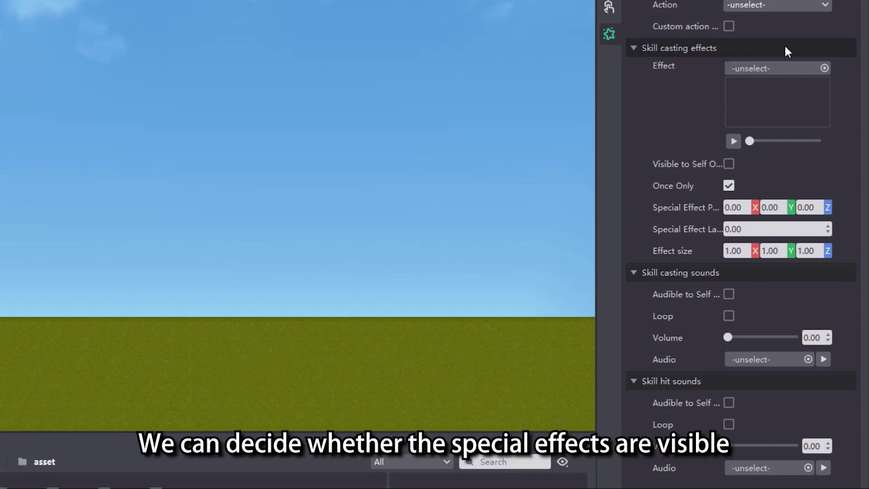
Make the skill casting effect visible to self only and the casting sound audible to self only.
click(729, 165)
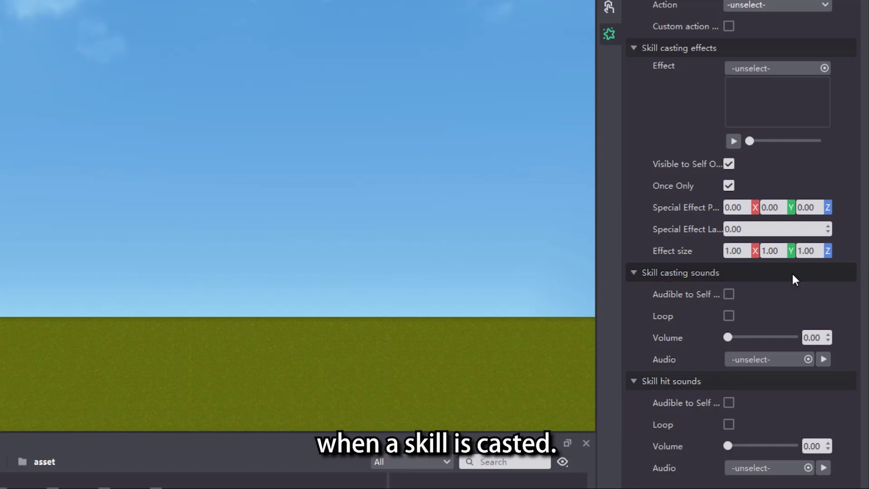
click(730, 295)
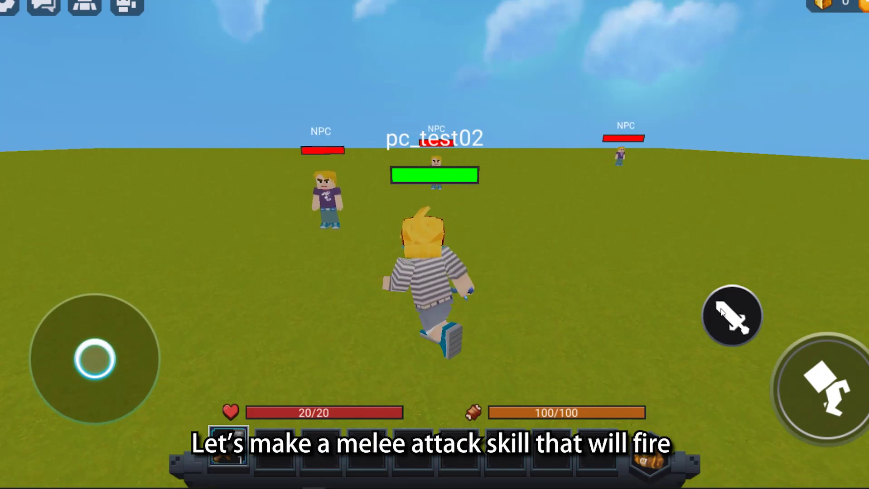
Cast the sword skill at the NPCs in the running game to preview the melee attack.
click(721, 313)
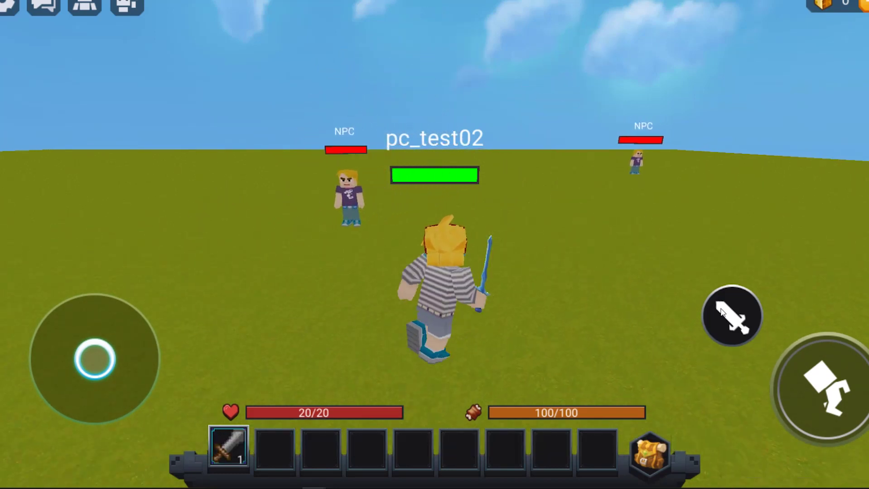
click(721, 313)
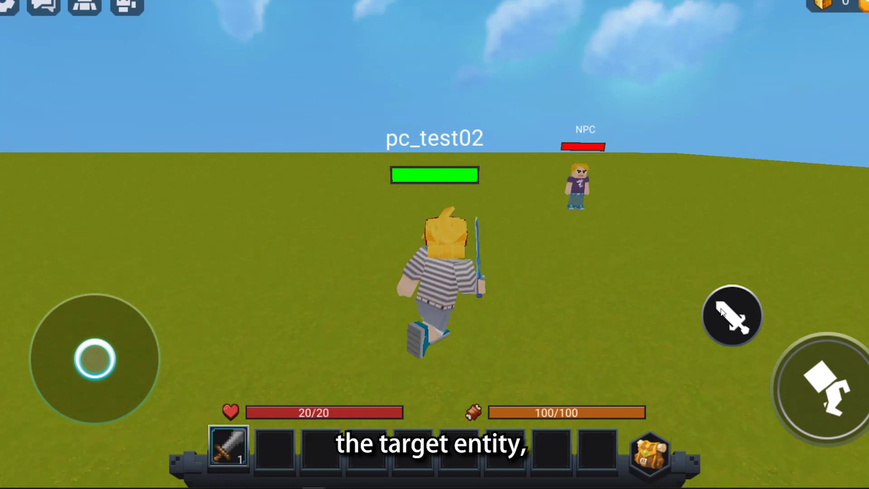
click(721, 312)
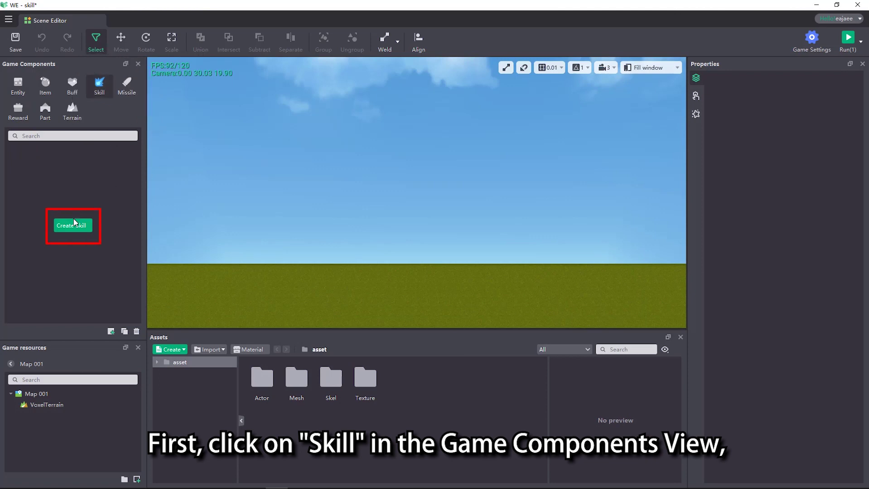
Create a skill named "skill" from the Melee attack template.
click(75, 224)
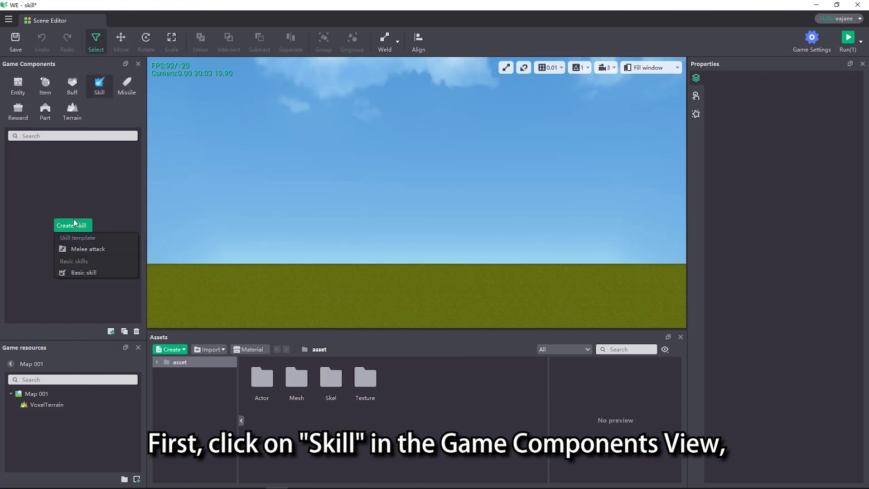
click(99, 249)
text(skill)
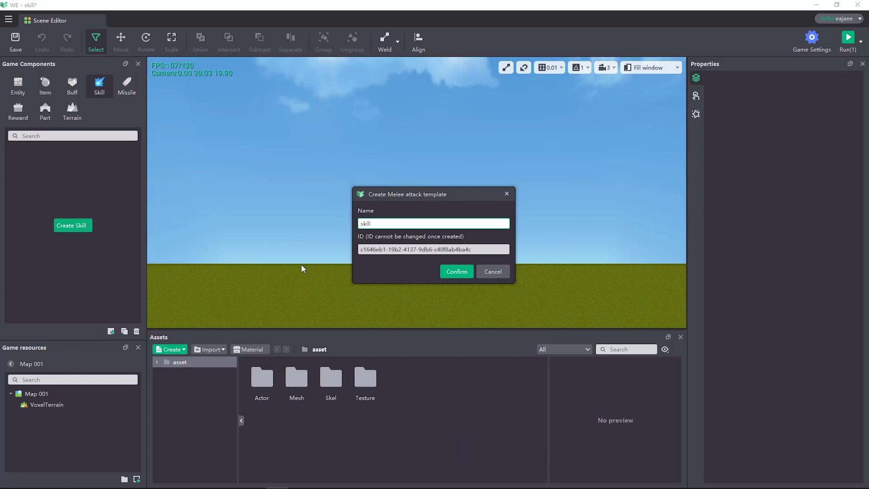
click(456, 271)
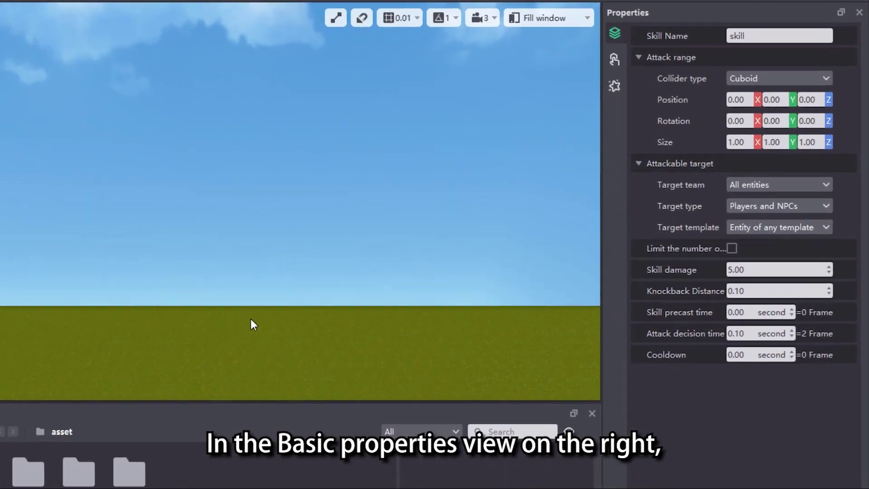
Set the skill's attack range to a Cuboid collider with a size of 10 in X, Y and Z.
click(754, 76)
click(746, 93)
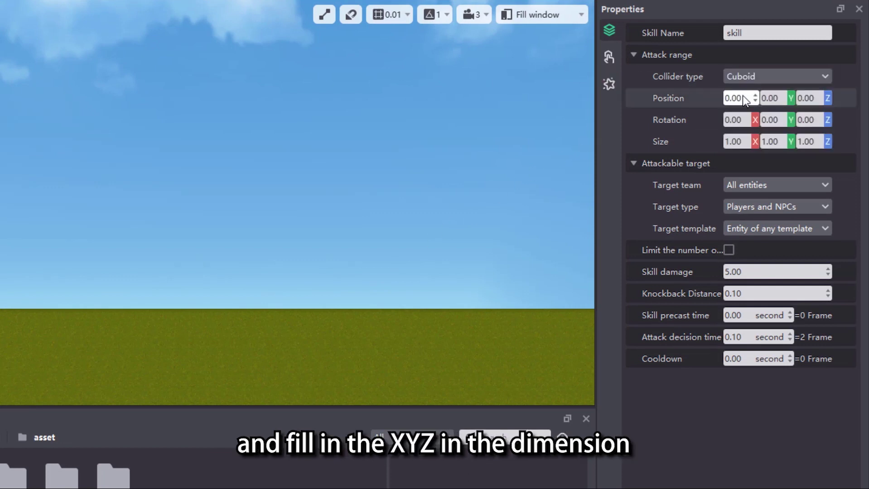
click(743, 141)
double_click(743, 141)
text(10)
key(Tab)
text(10)
key(Tab)
text(10)
key(Return)
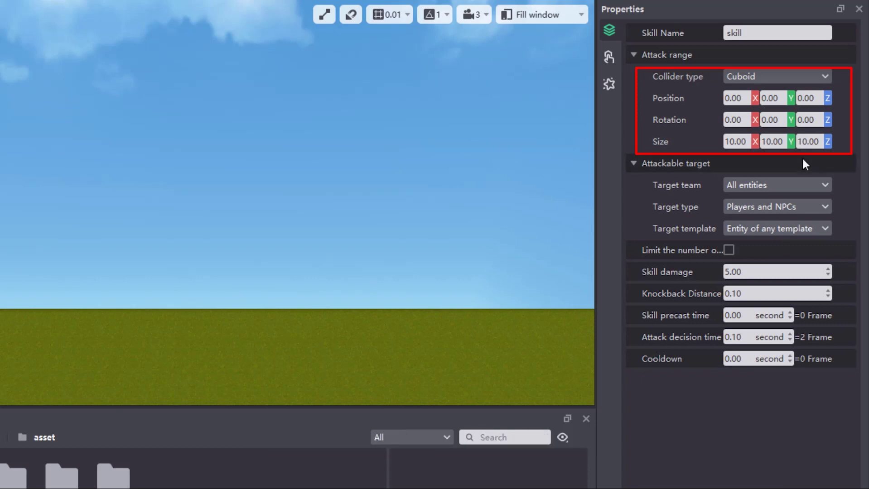
Set the attackable target team to Entities from other teams and the skill damage to 10.
click(785, 185)
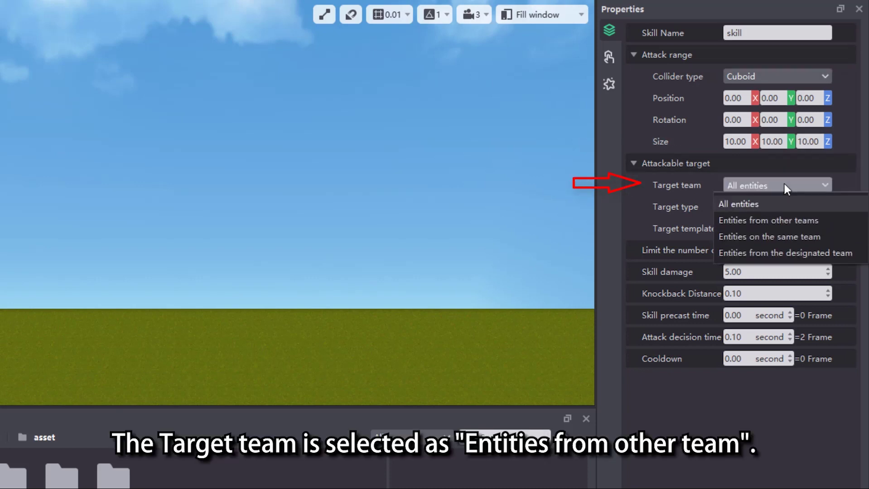
click(777, 220)
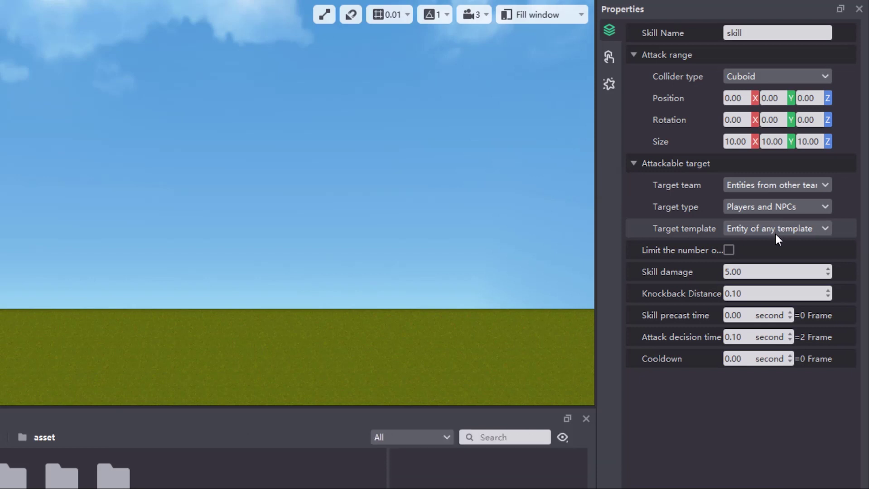
click(776, 271)
text(10)
key(Return)
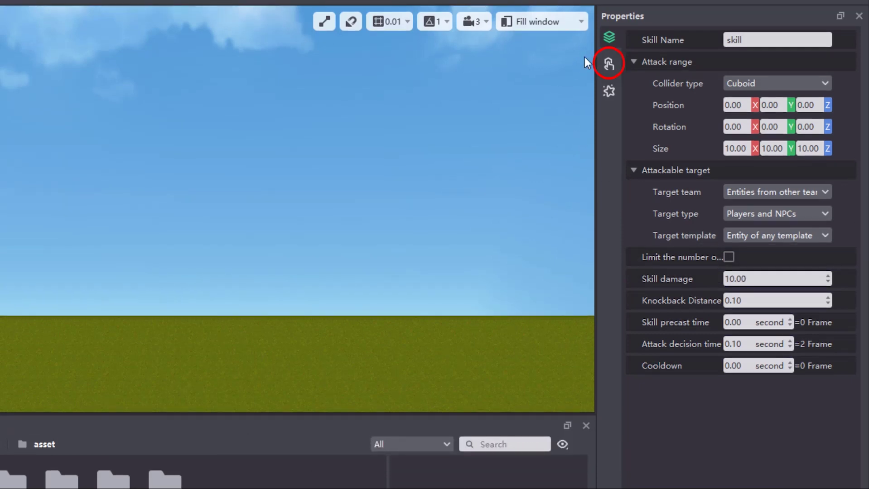
Assign the sword image from the Texture asset folder as the skill icon.
click(609, 64)
click(732, 40)
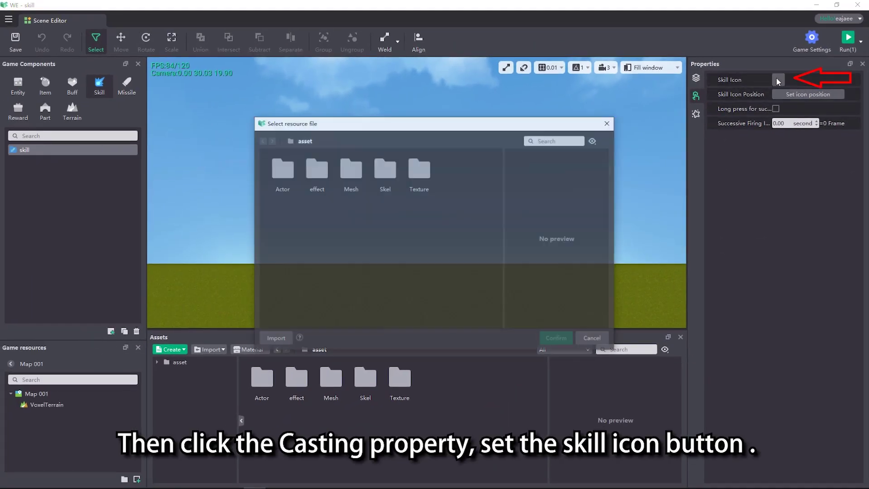
double_click(414, 189)
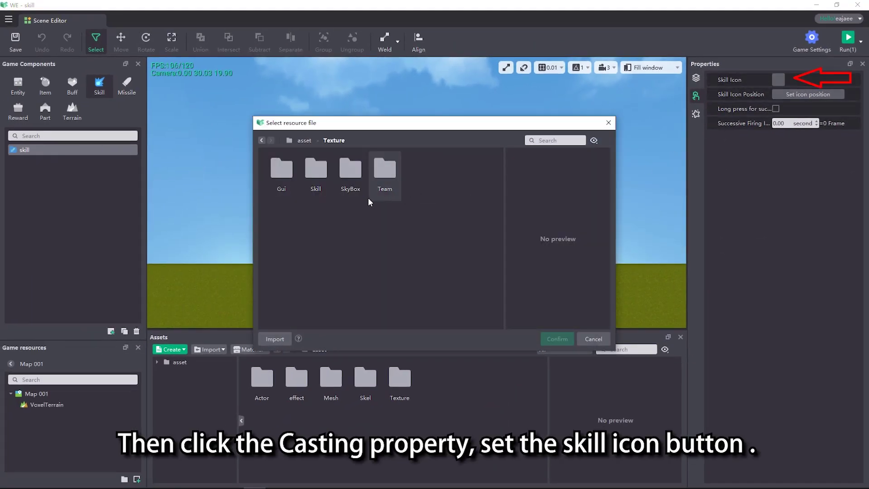
double_click(376, 193)
double_click(289, 185)
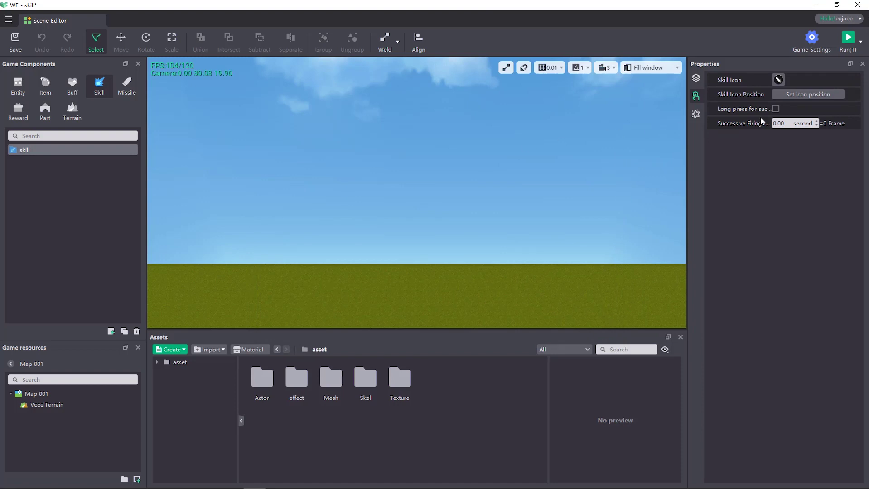
Place the skill icon in the slot diagonally above the jump control and enable long press for successive firing.
click(808, 95)
click(492, 247)
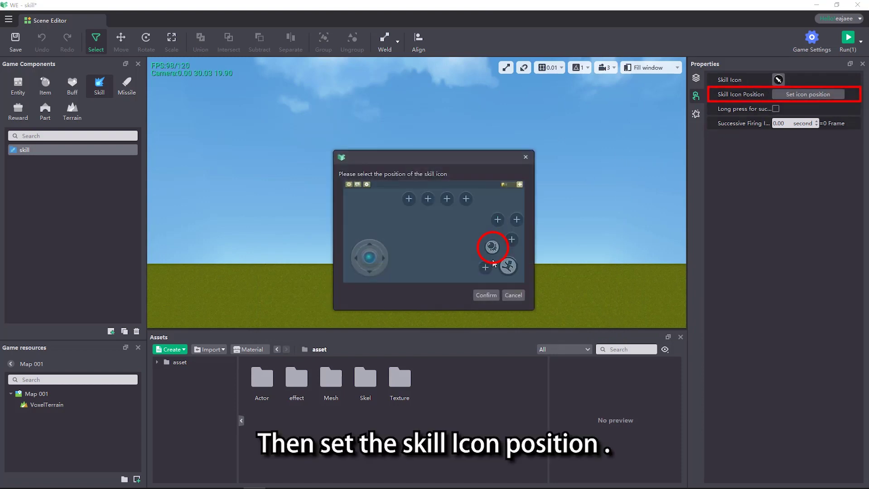
click(487, 295)
click(775, 109)
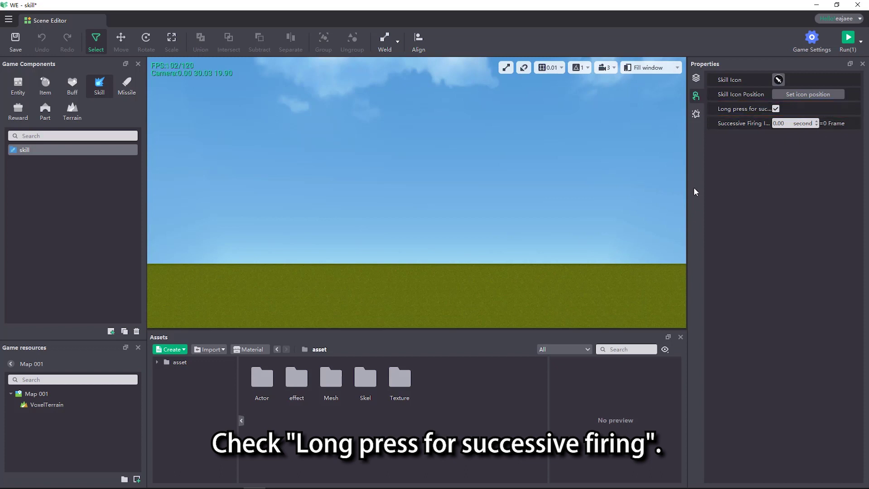
Set the skill casting action to comboAttack2 and assign the Burst_brick_break effect from the effect asset folder.
click(696, 114)
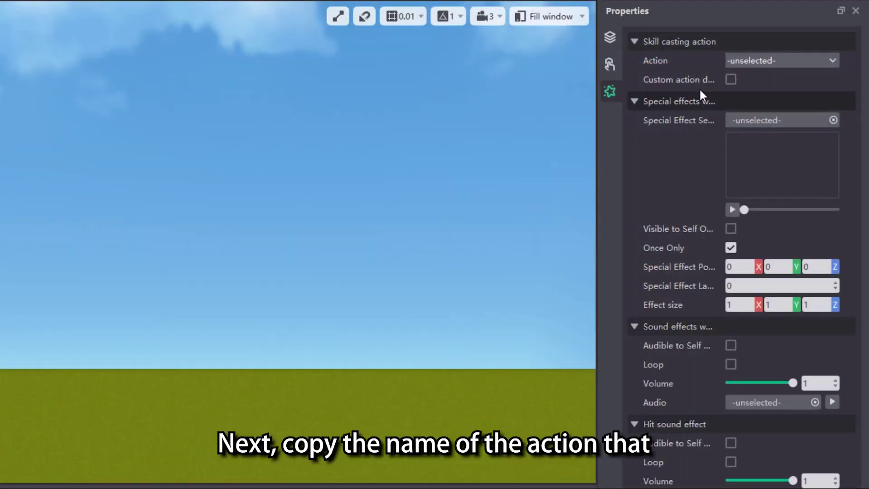
click(781, 60)
text(comboAttack2)
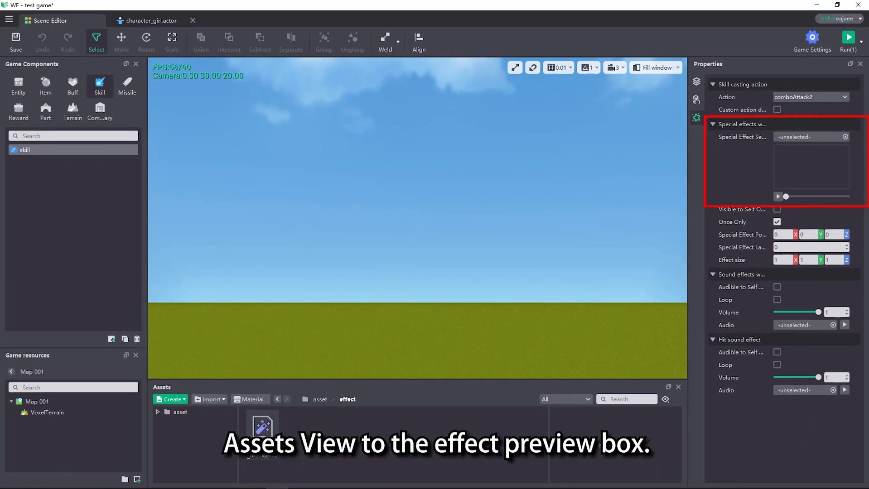
drag(739, 275, 786, 183)
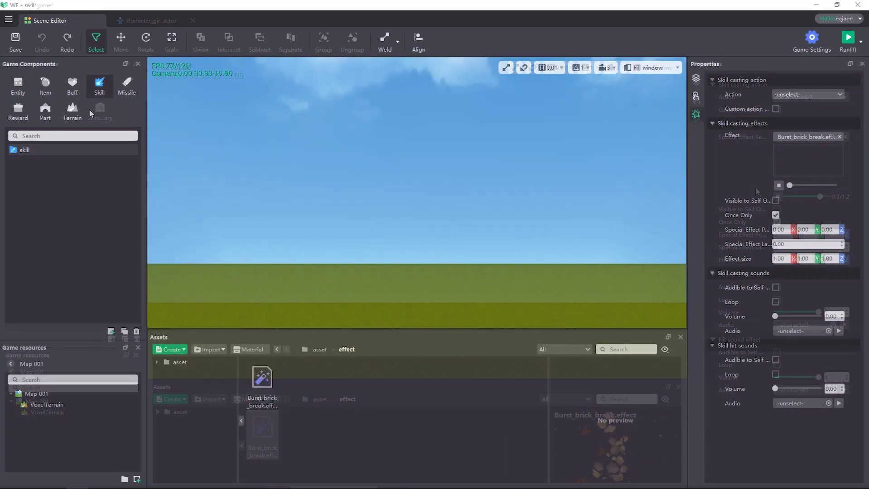
Add an entry to the Player entity's skills in its battle properties and assign "skill" to it.
click(18, 85)
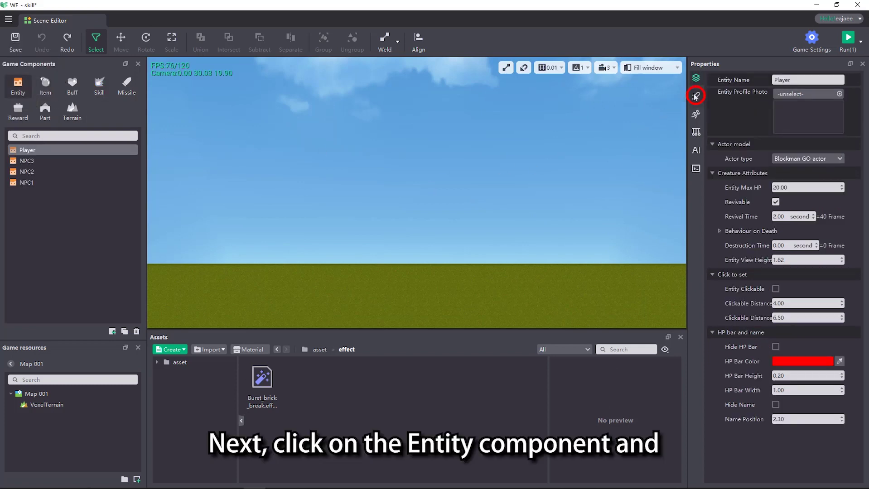
click(696, 96)
click(854, 166)
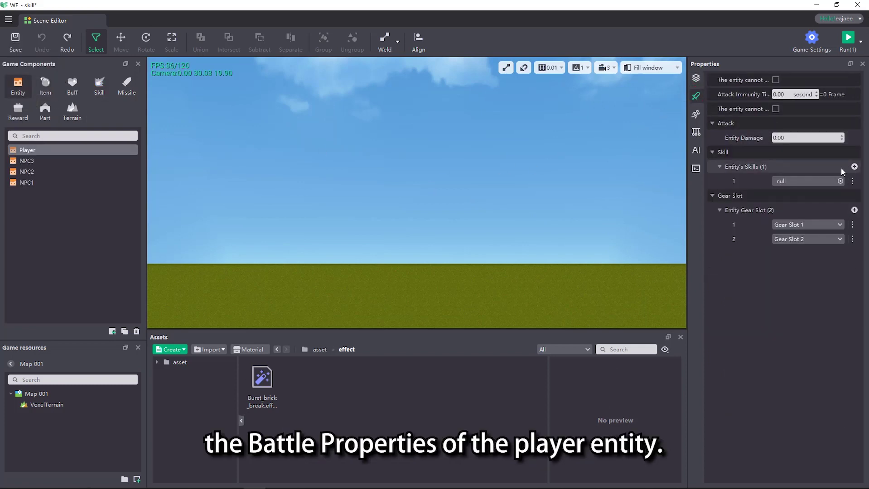
click(814, 183)
click(422, 190)
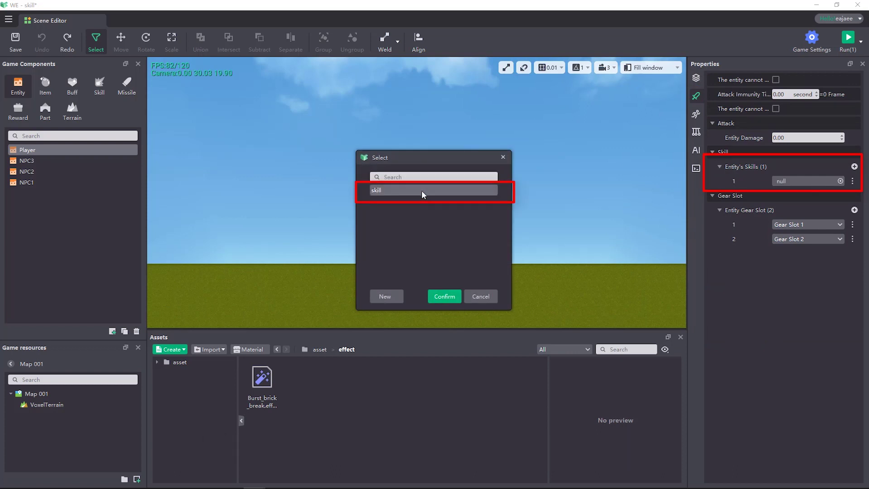
click(444, 296)
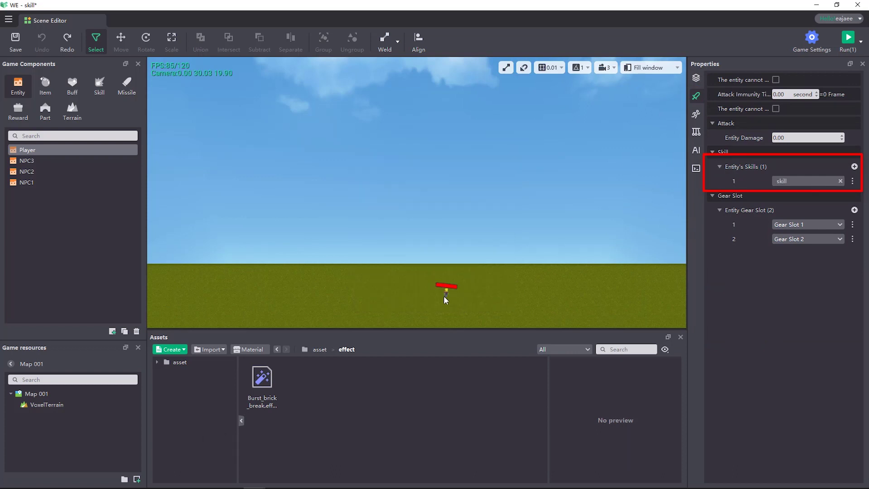
Place several NPC1 entities across the grass in the scene.
click(36, 182)
click(212, 291)
click(248, 293)
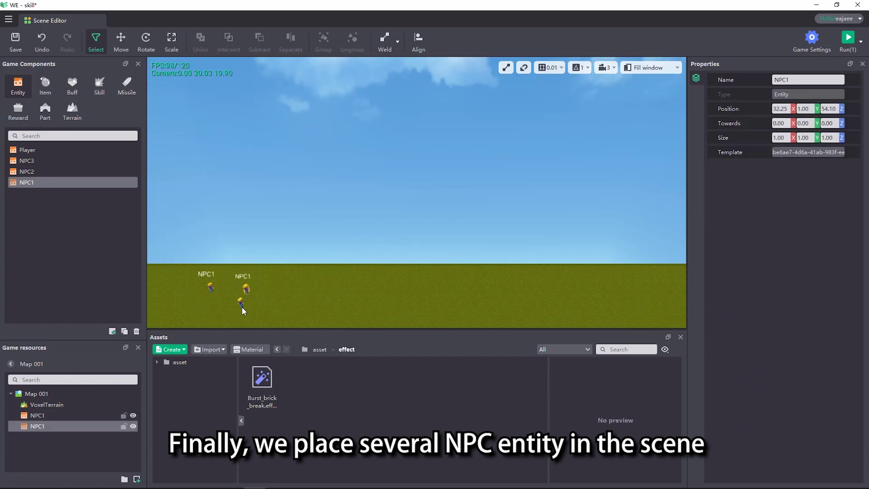
click(421, 319)
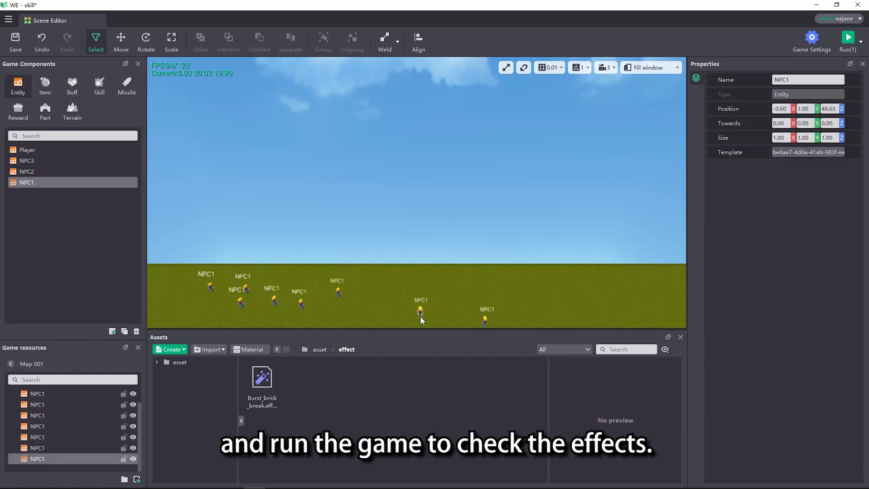
Run the game with the changes saved and cast the skill repeatedly near the NPCs to test it.
click(847, 39)
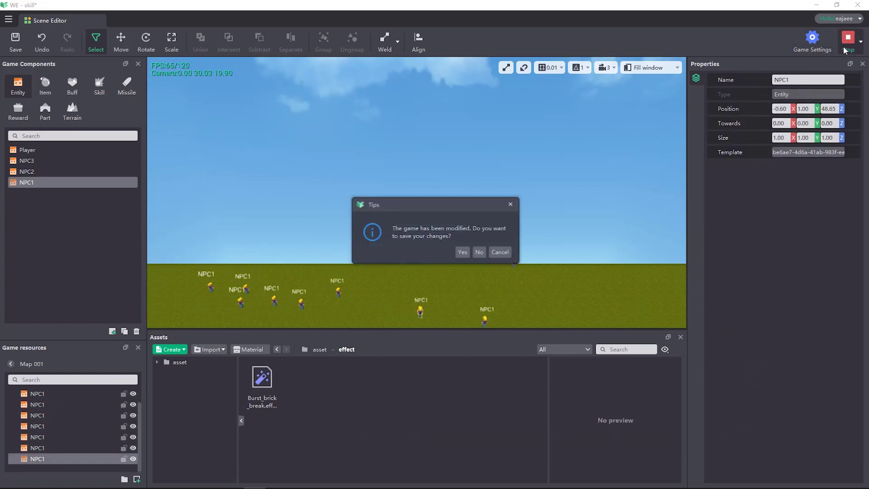
click(462, 252)
click(701, 321)
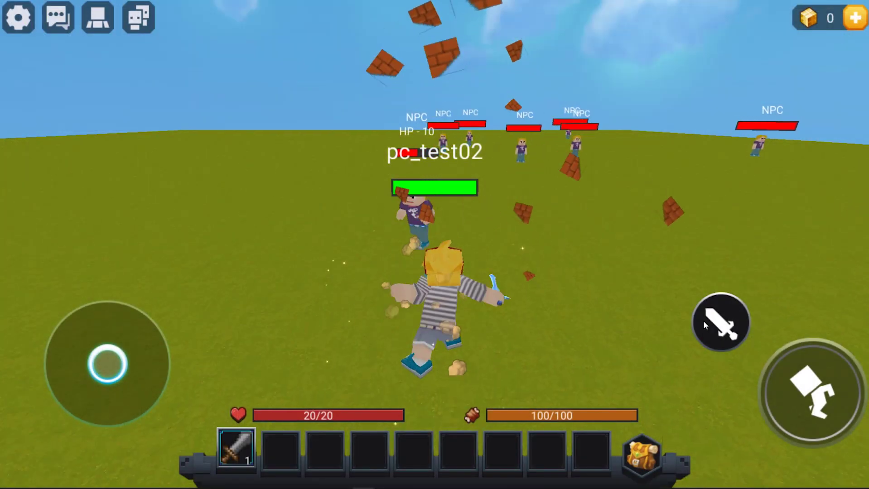
click(703, 321)
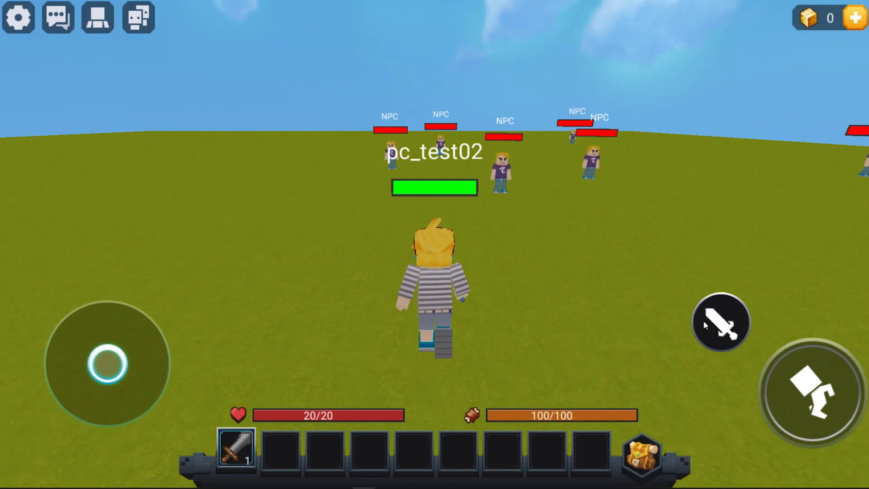
click(703, 321)
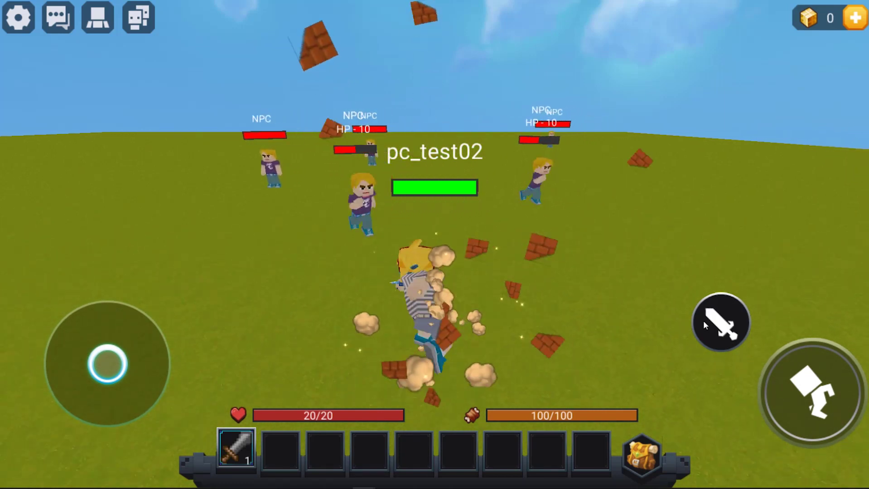
click(703, 320)
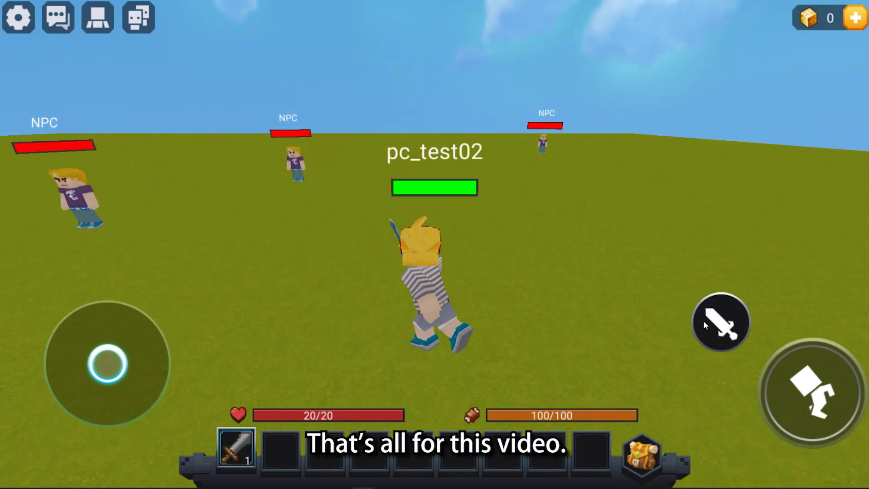
click(703, 320)
click(704, 321)
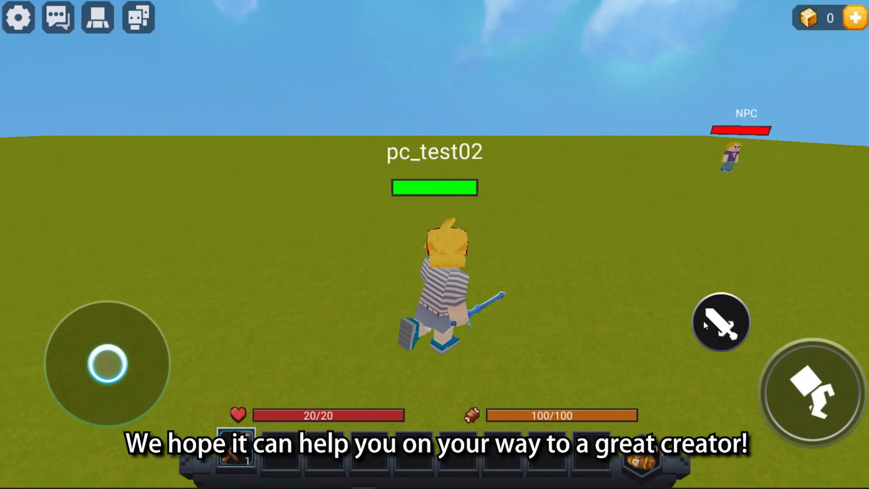
click(704, 321)
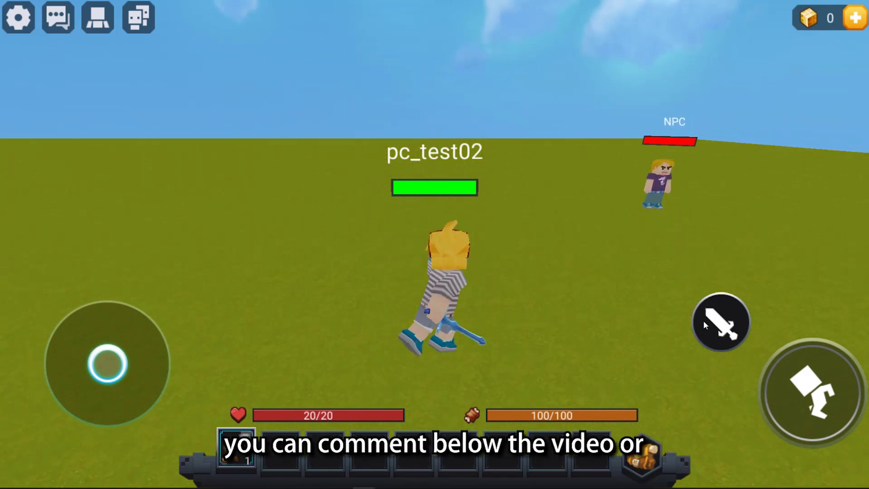
click(703, 320)
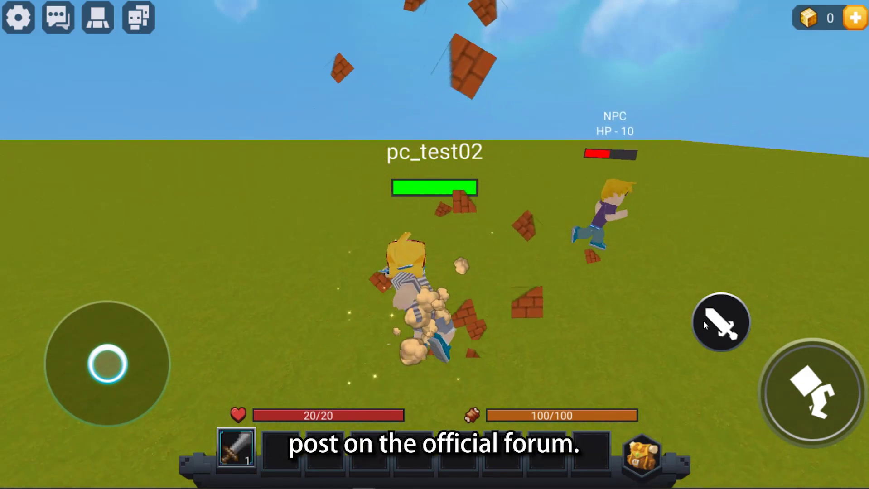